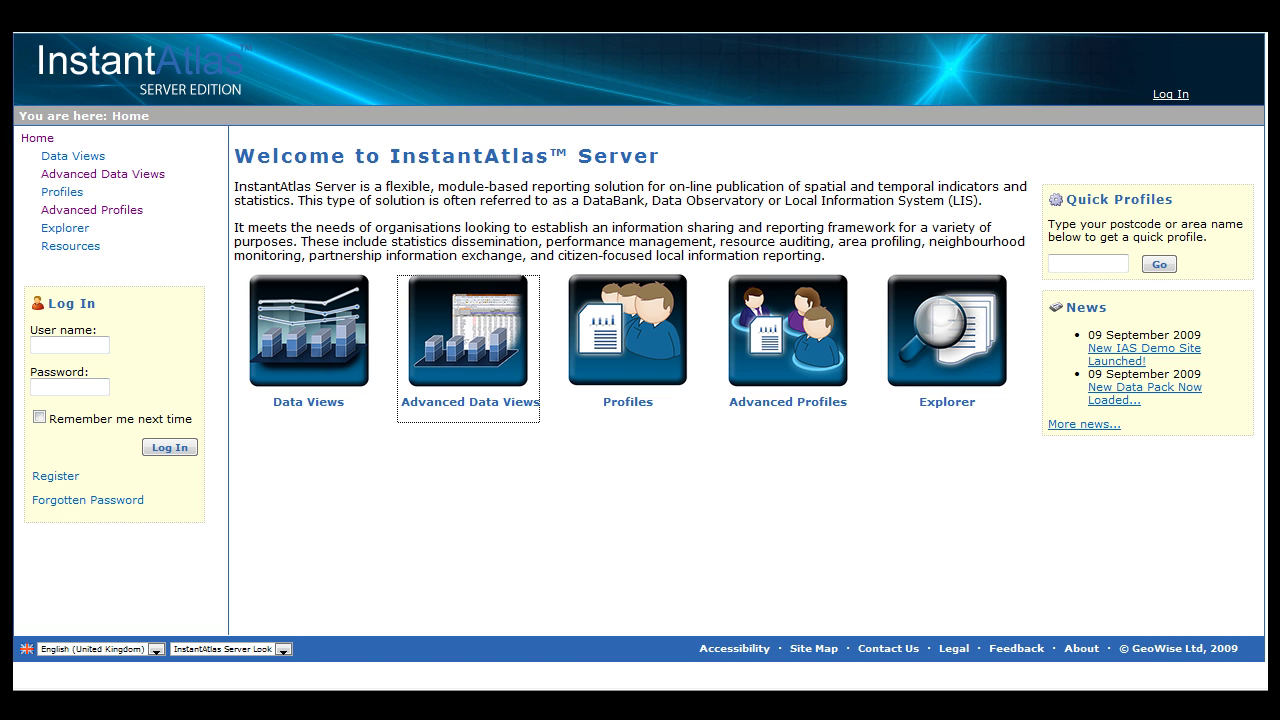
# Start a new Advanced Data View using Ward as the geo-type and go on to area selection.
pyautogui.click(467, 330)
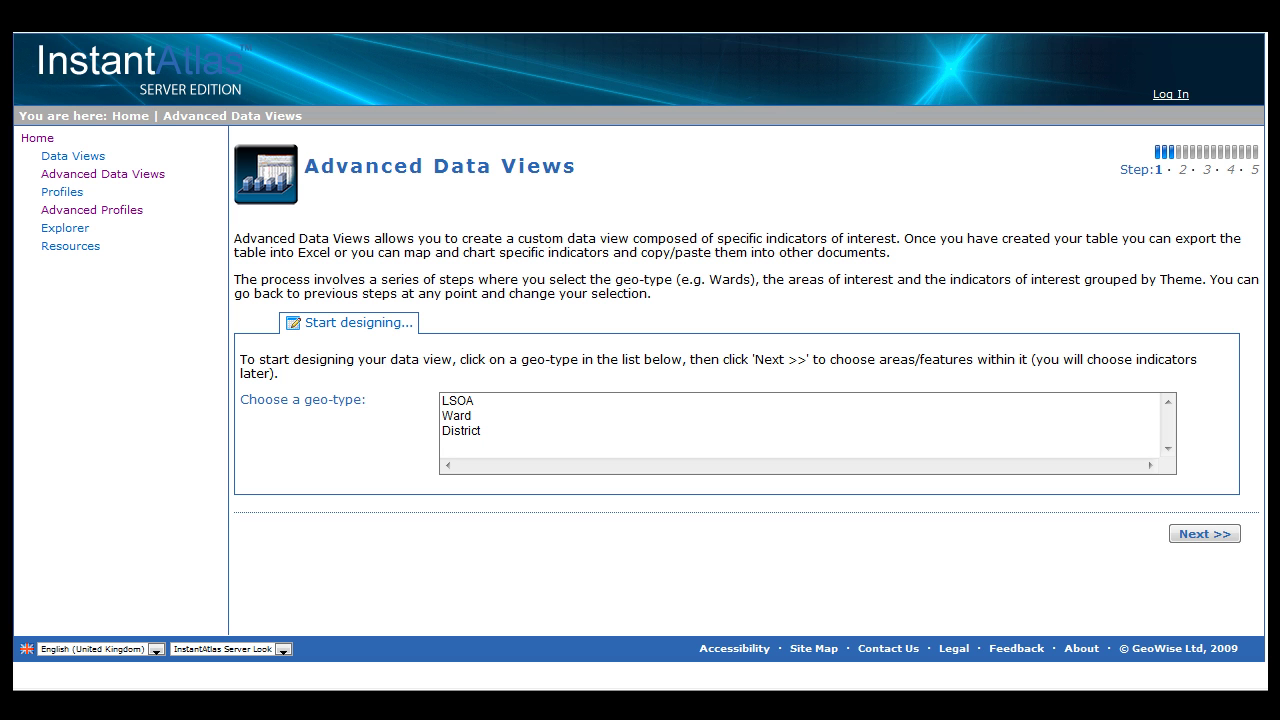
pyautogui.click(457, 415)
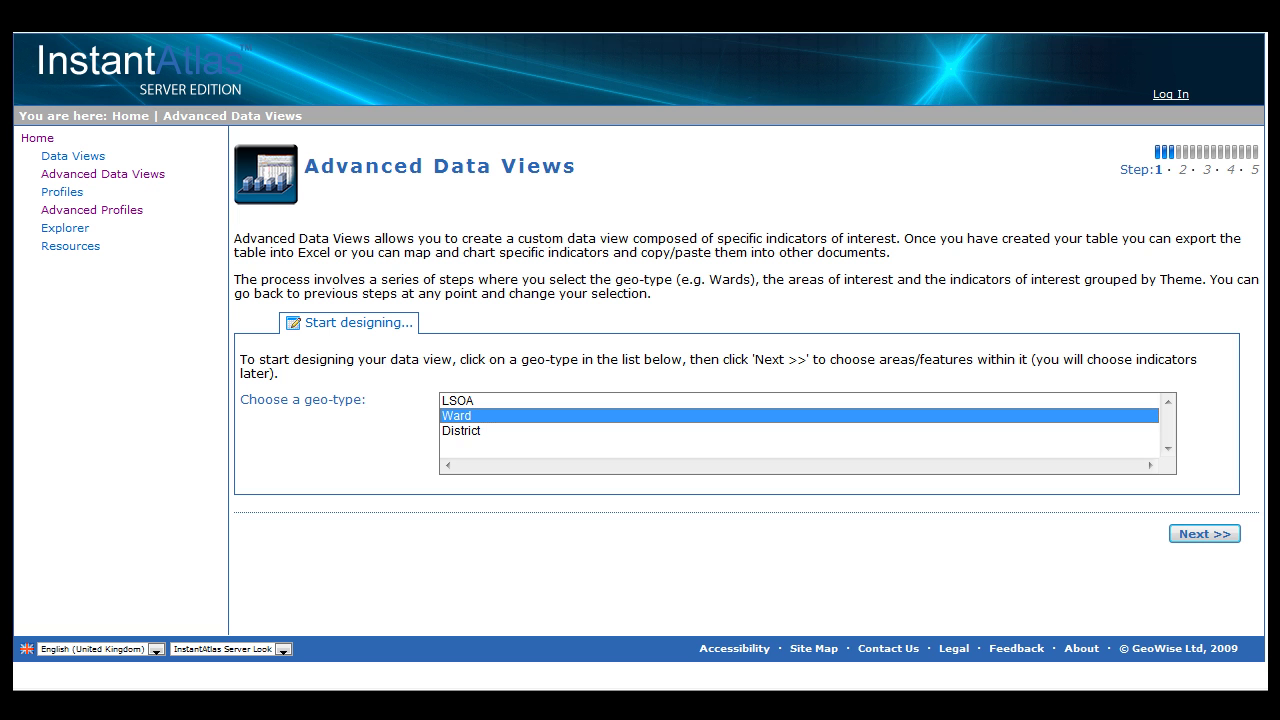
pyautogui.click(1204, 533)
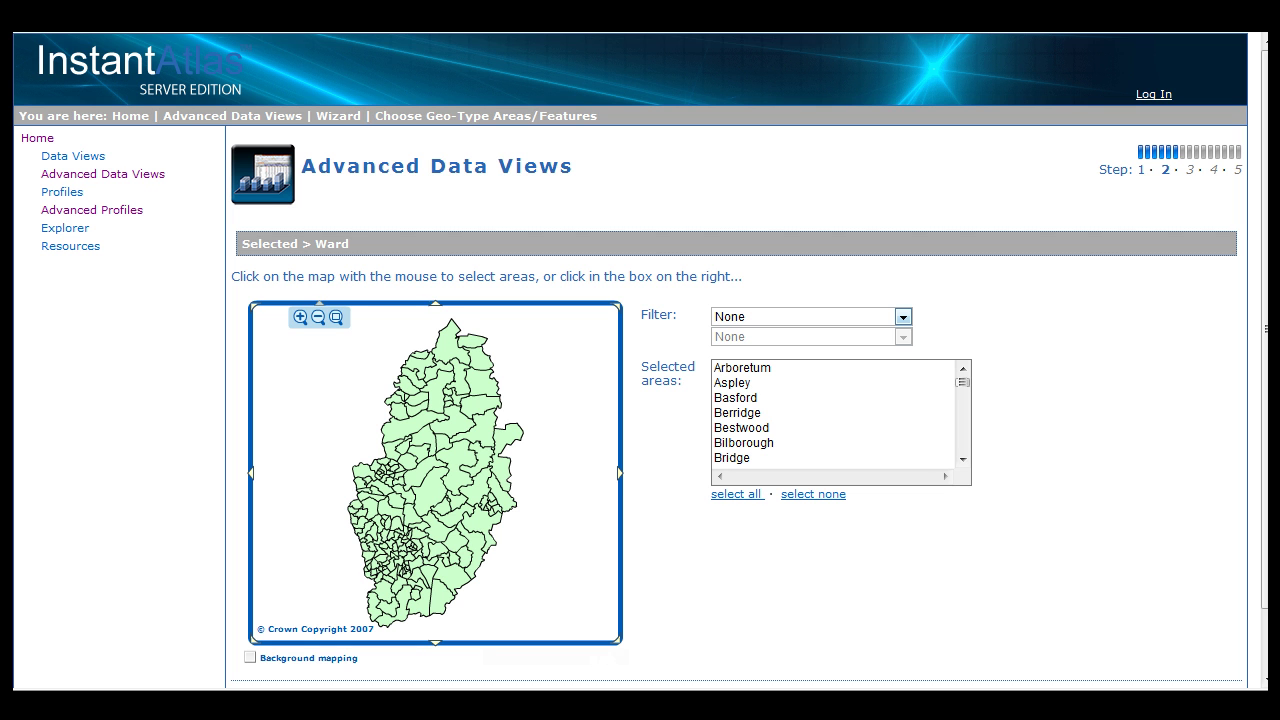
# Filter areas by District, choose Bassetlaw to select its wards, and continue to indicators.
pyautogui.hotkey('alt', 'Down')
pyautogui.press('Down')
pyautogui.press('Return')
pyautogui.press('Tab')
pyautogui.hotkey('alt', 'Down')
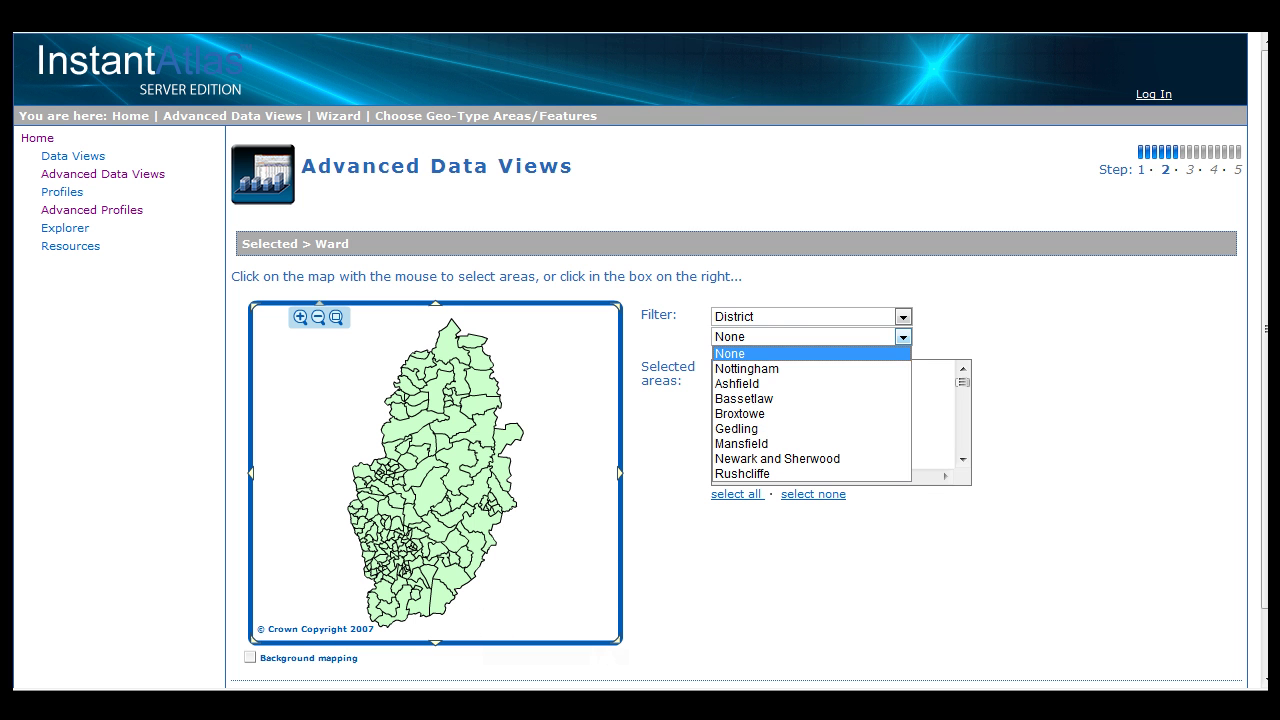
pyautogui.press('Down')
pyautogui.press('Down')
pyautogui.press('Down')
pyautogui.press('Return')
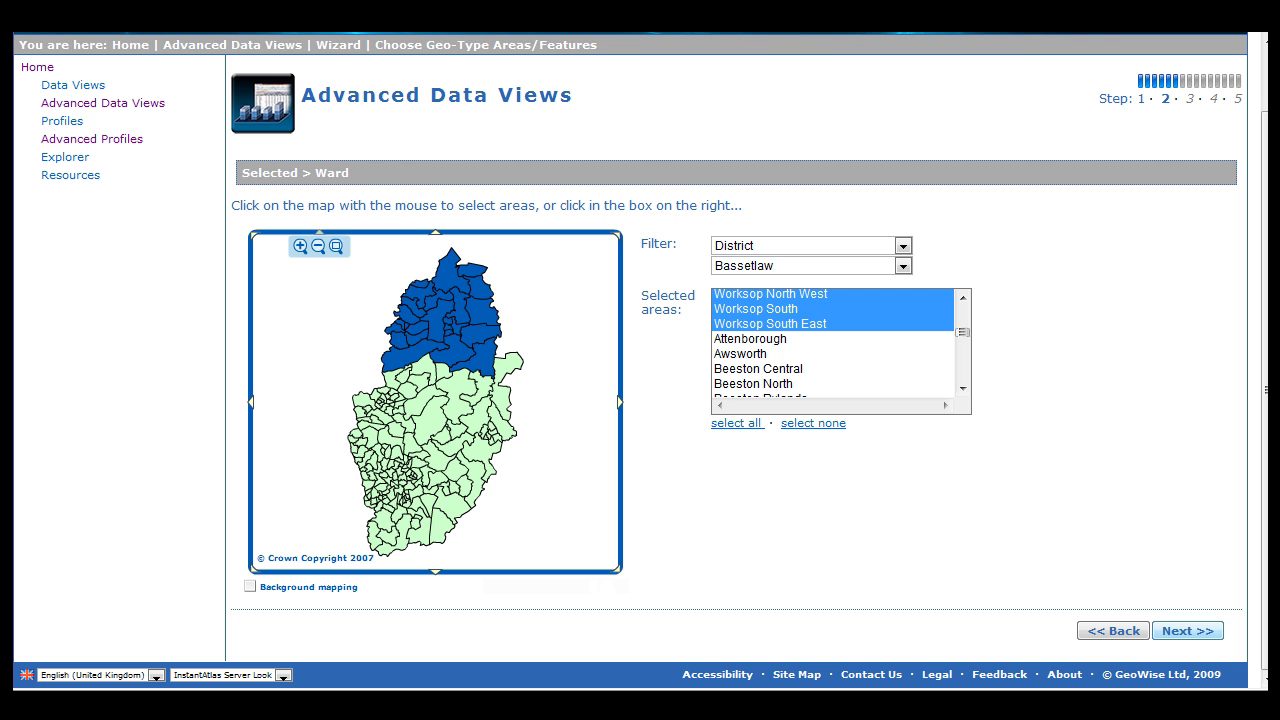
pyautogui.click(1187, 631)
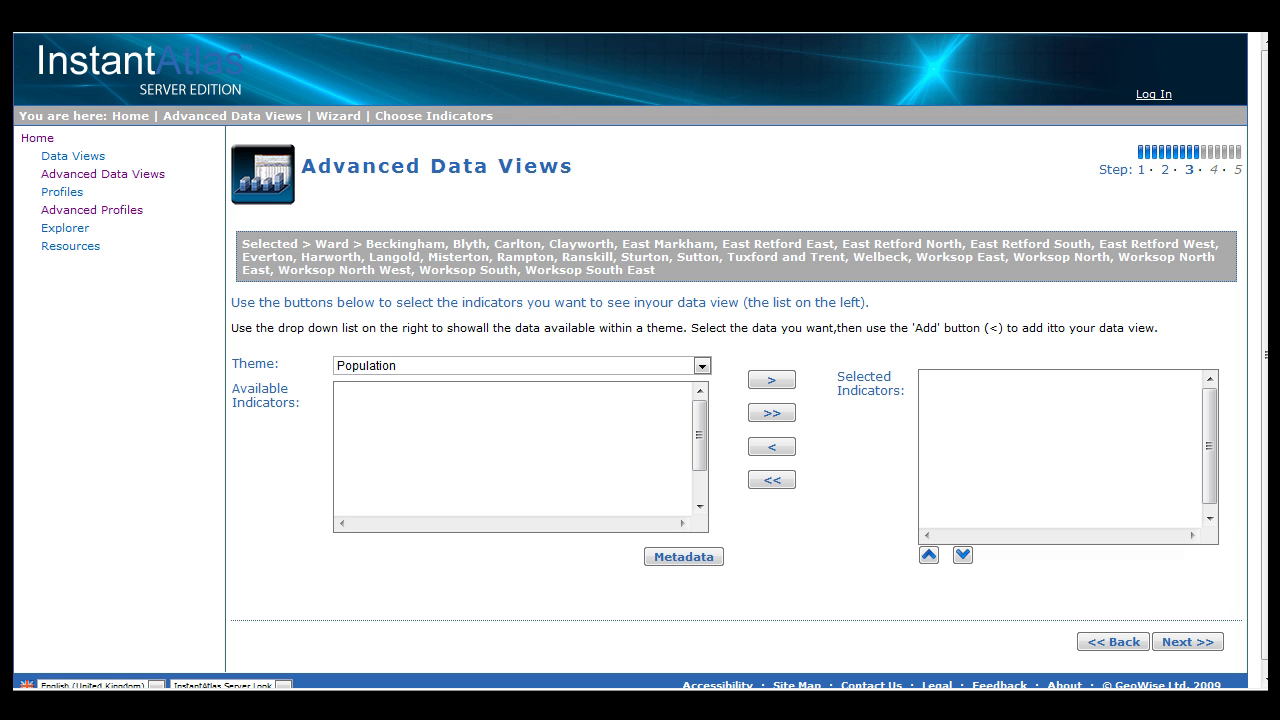
# Add the first three Pension Credit indicators to the data view.
pyautogui.click(702, 365)
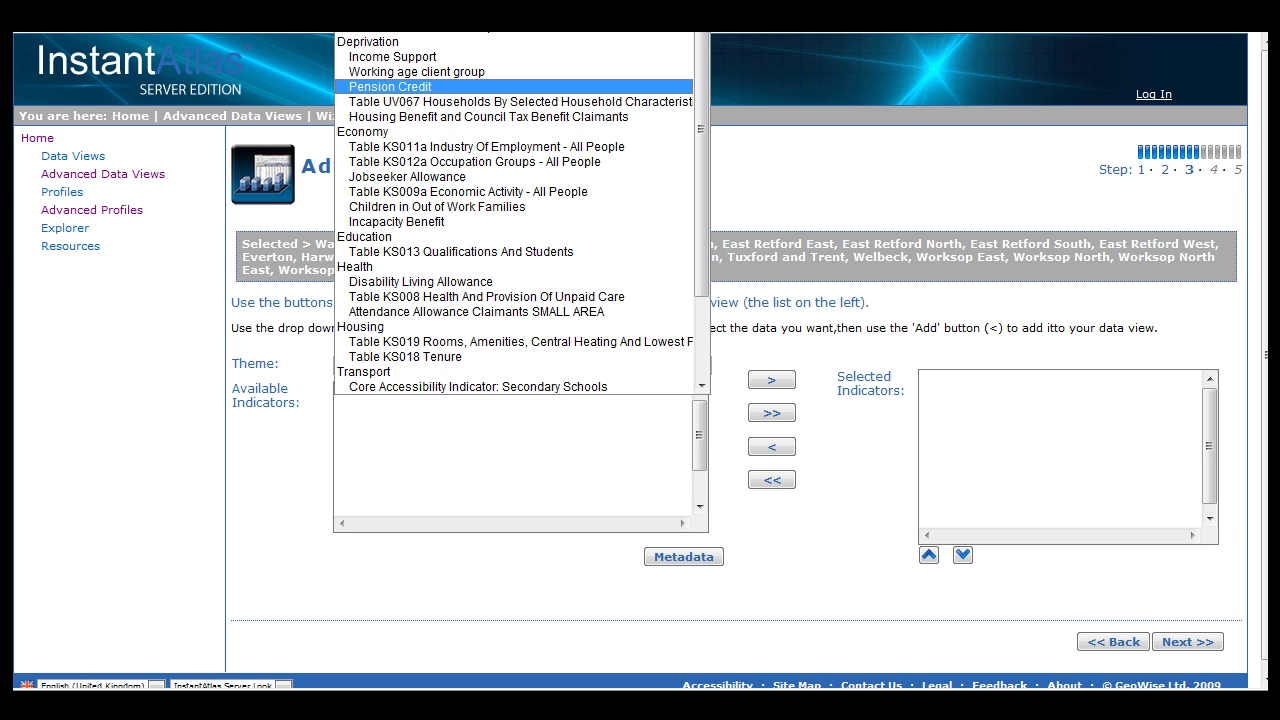
pyautogui.press('Return')
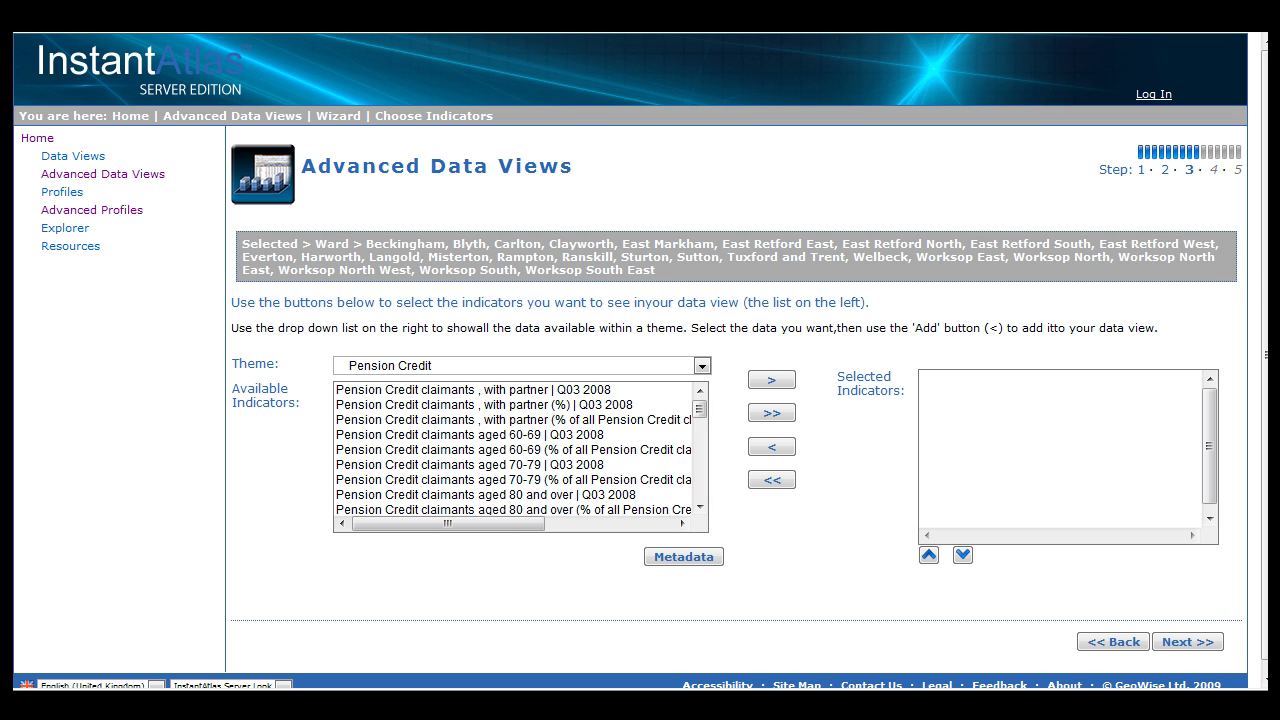
pyautogui.moveTo(570, 390); pyautogui.dragTo(575, 420)
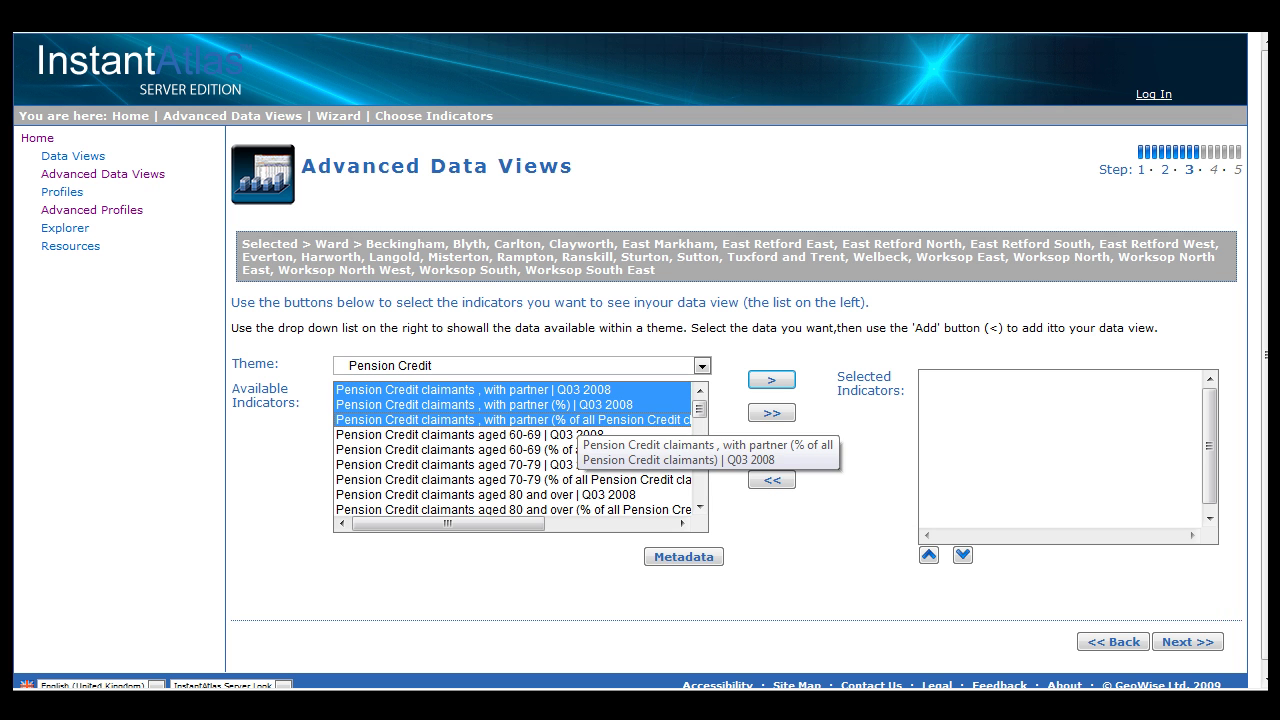
pyautogui.click(771, 380)
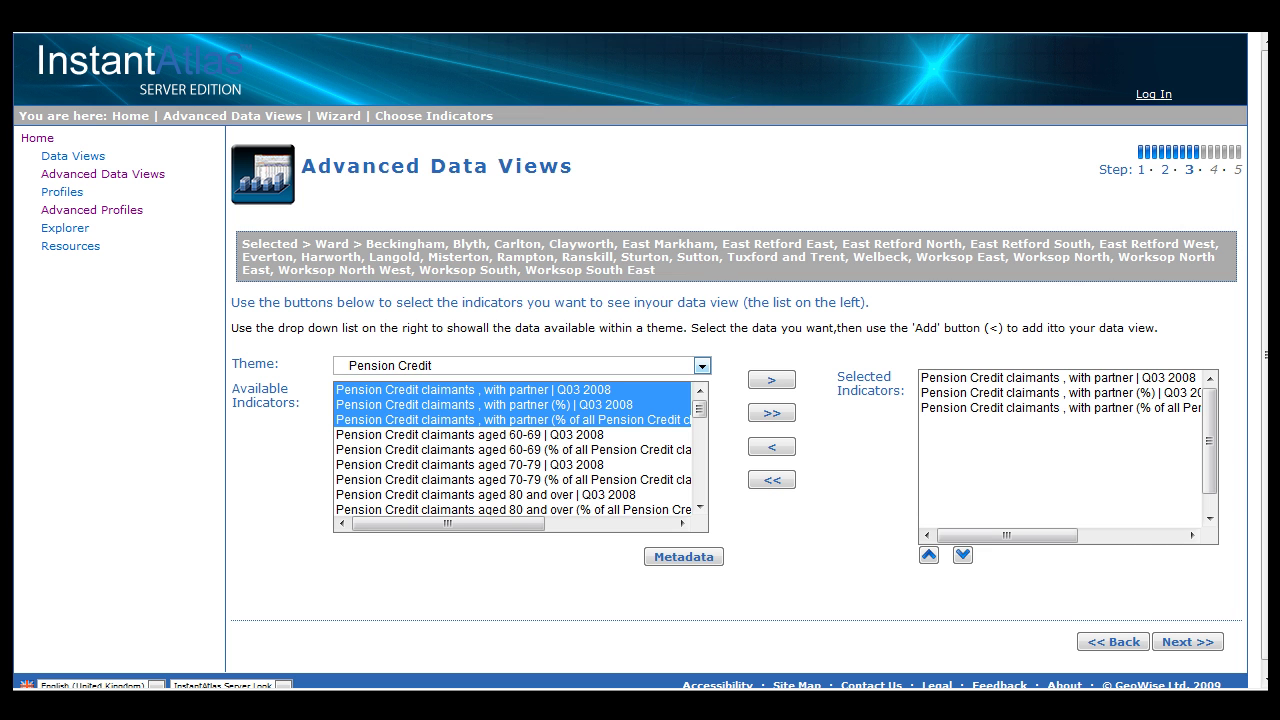
# Add the first three Table KS018 Tenure indicators to the data view.
pyautogui.hotkey('alt', 'Down')
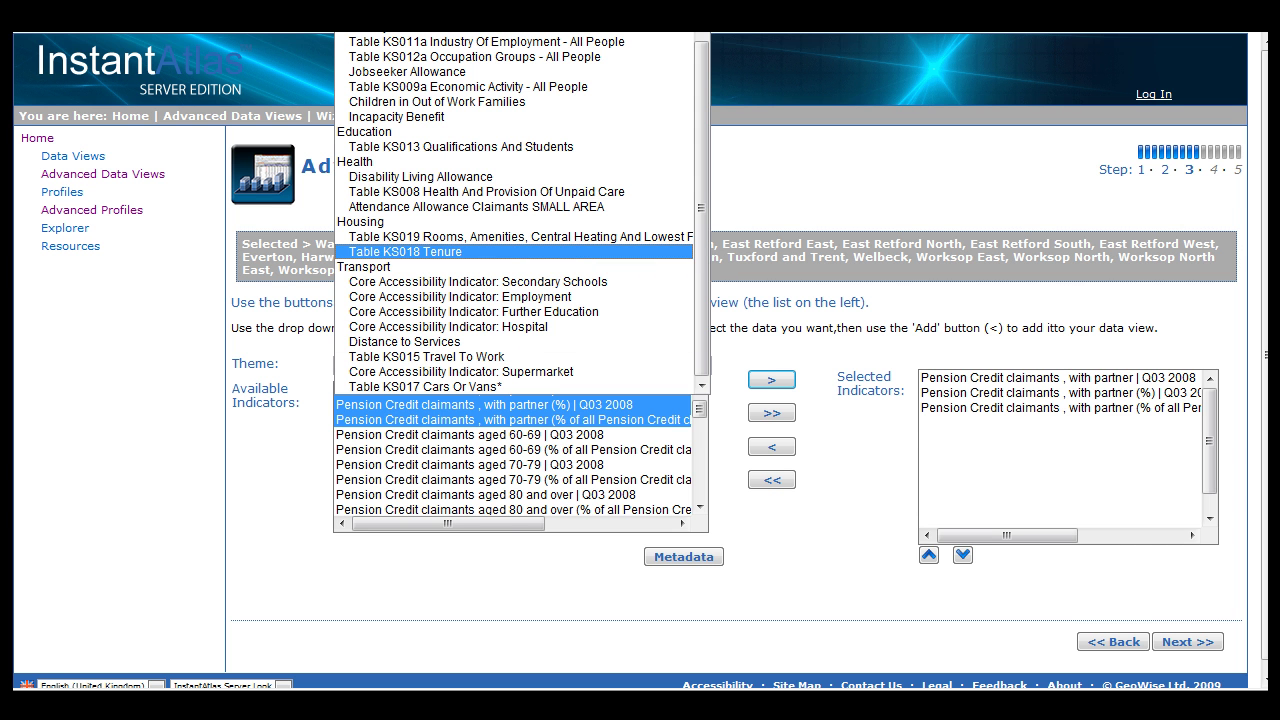
pyautogui.press('Return')
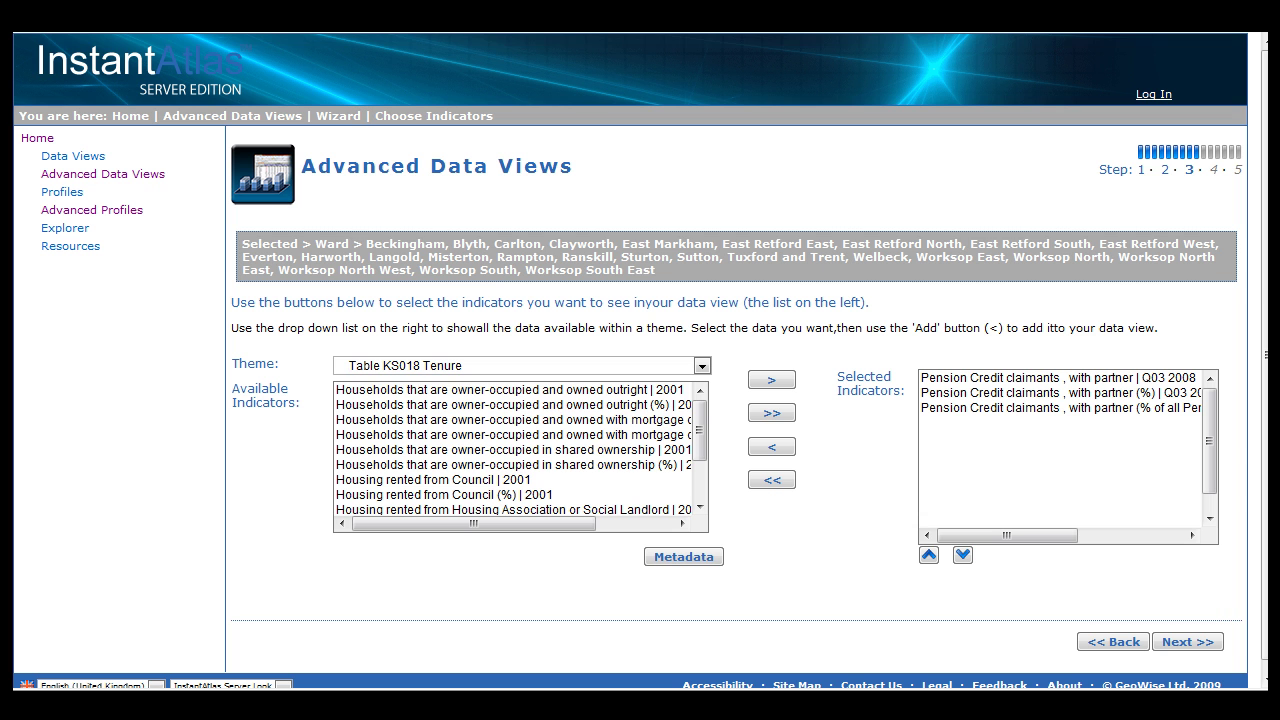
pyautogui.moveTo(420, 389); pyautogui.dragTo(420, 419)
pyautogui.click(771, 380)
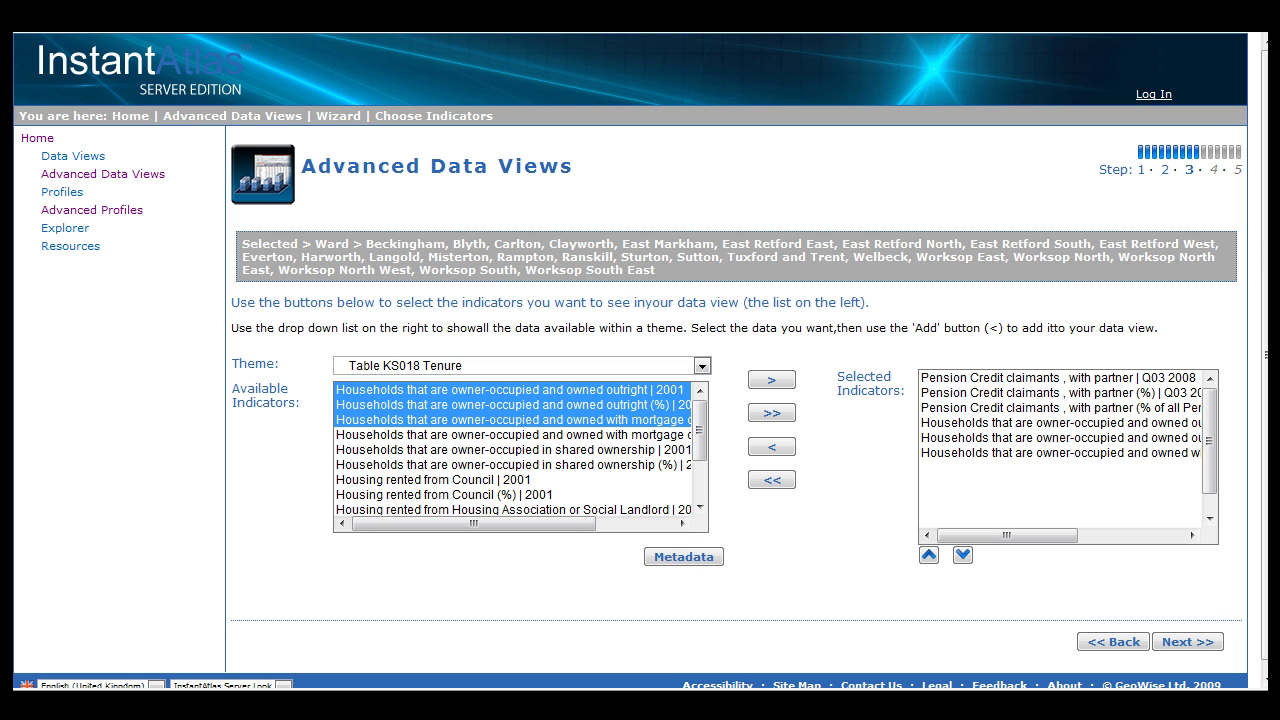
# Move the fifth chosen tenure indicator up one place and proceed to comparison areas.
pyautogui.click(1060, 437)
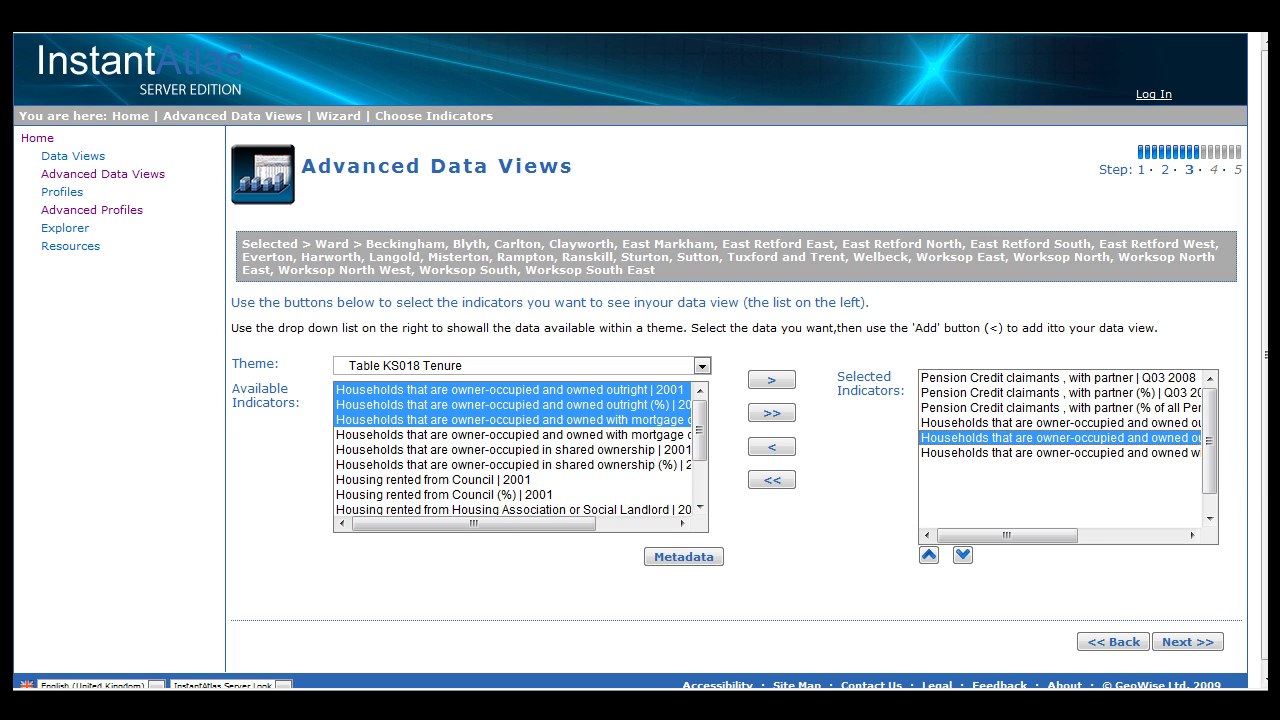
pyautogui.click(928, 555)
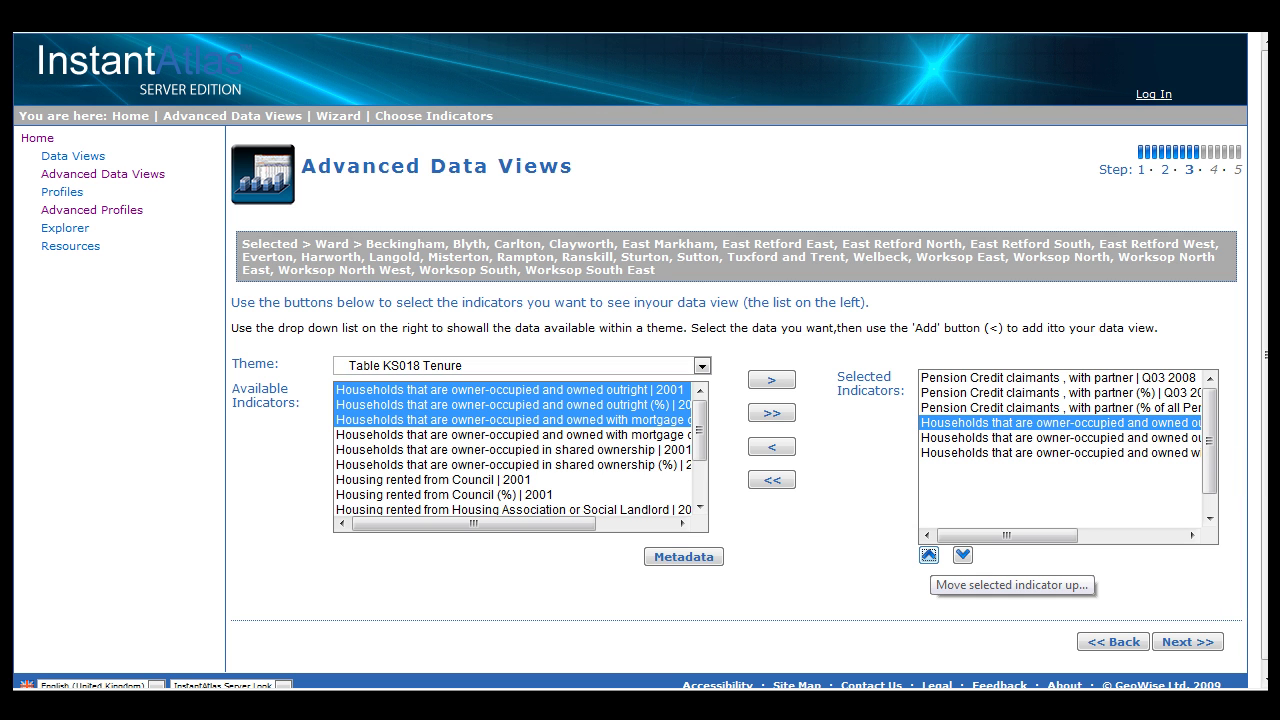
pyautogui.click(1060, 392)
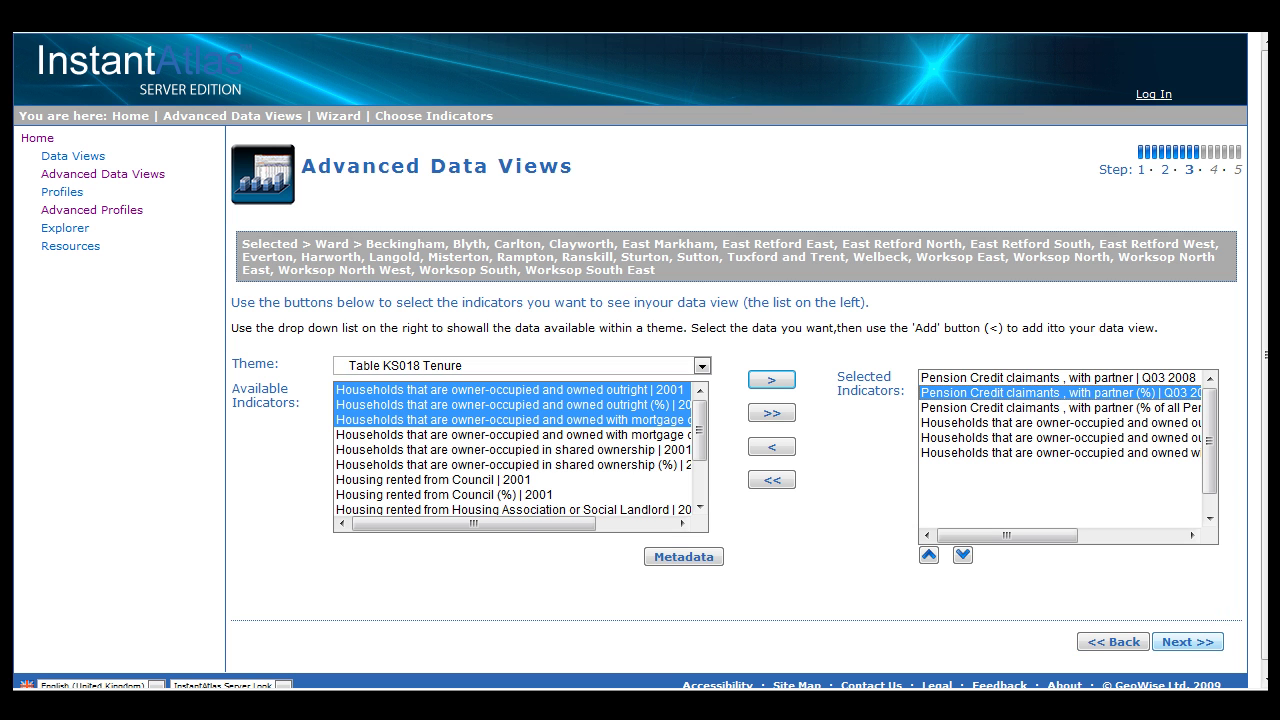
pyautogui.click(1187, 642)
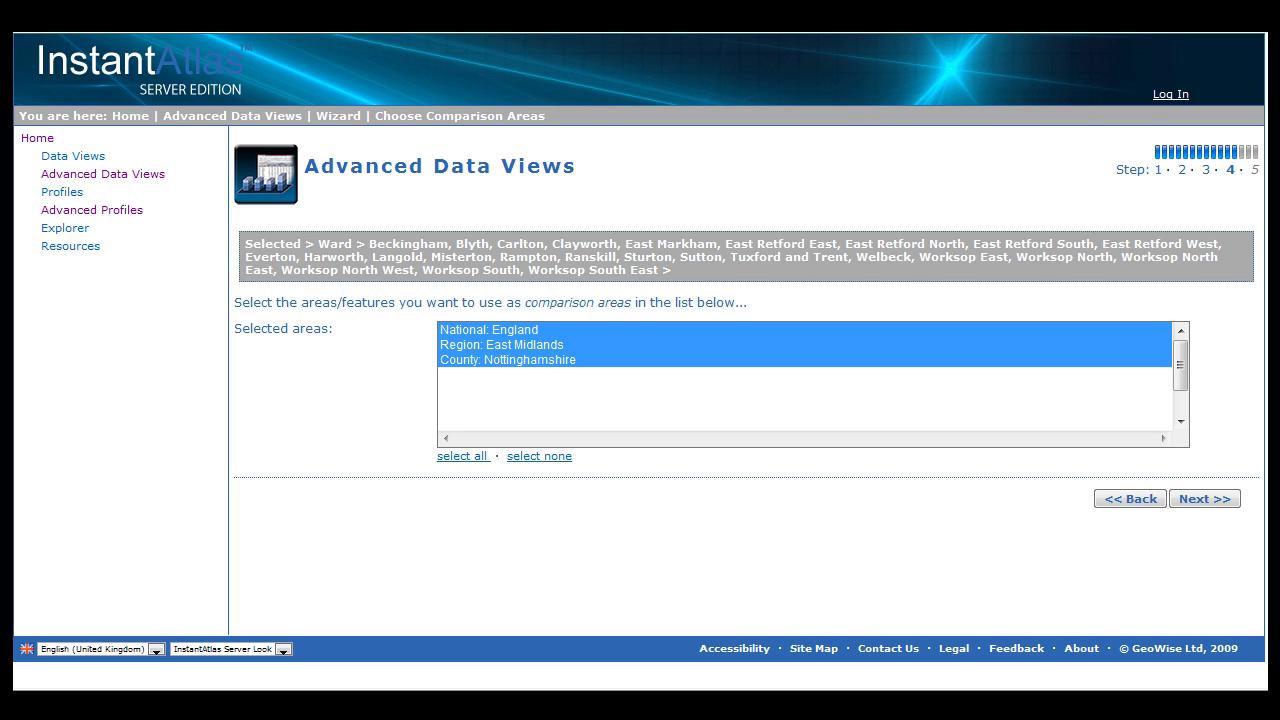
# Leave National: England as the sole comparison area and create the data view.
pyautogui.click(512, 330)
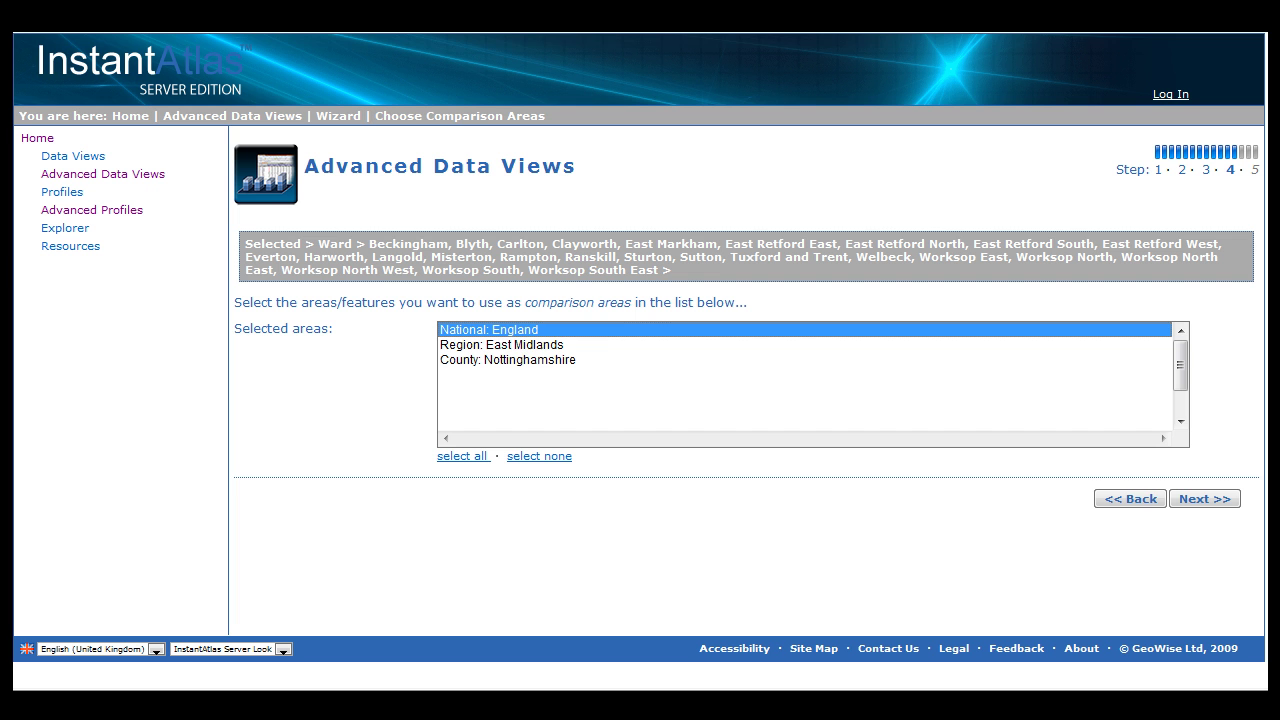
pyautogui.click(1204, 498)
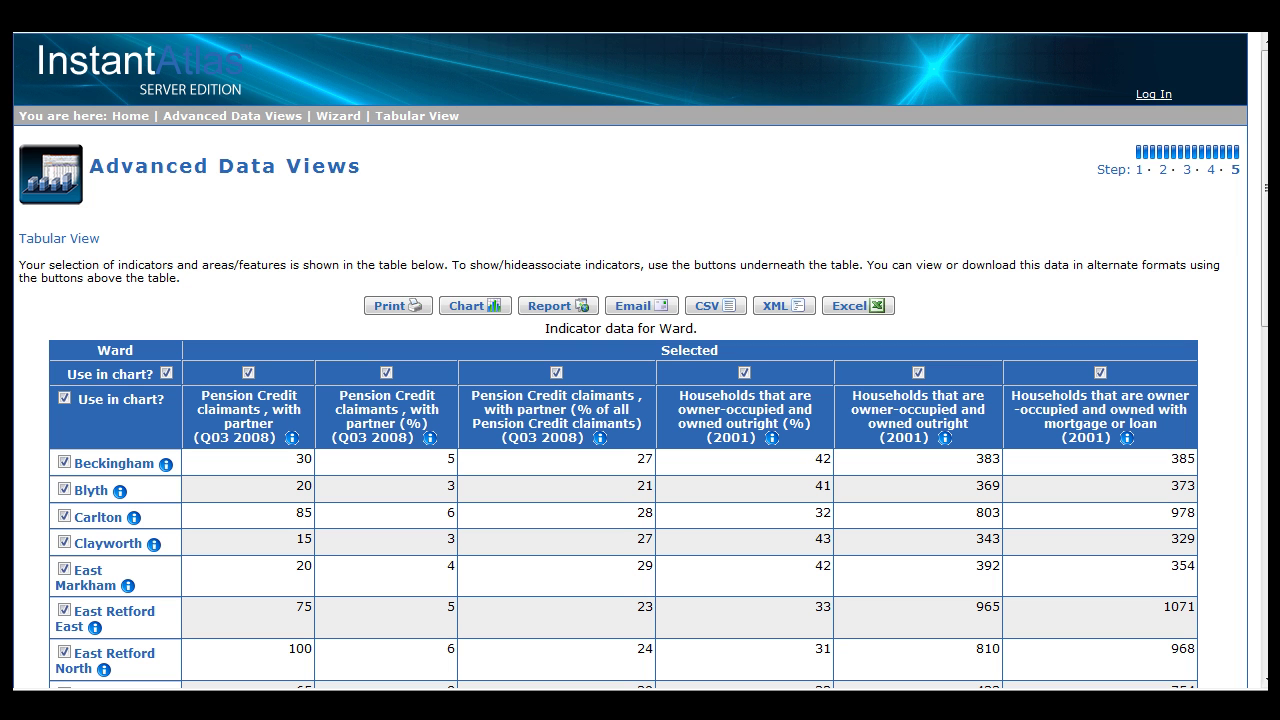
# Sort wards descending by '% of all Pension Credit claimants', putting Rampton first at 42.
pyautogui.scroll(-5, 640, 400)
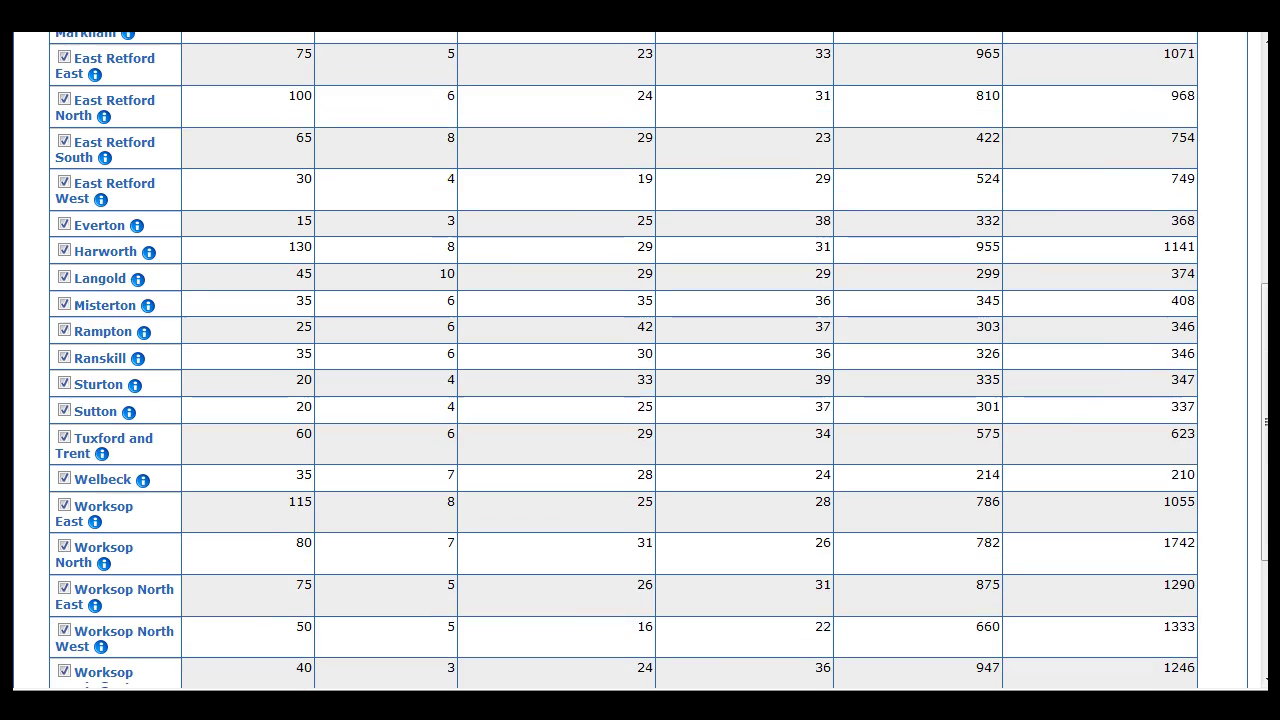
pyautogui.scroll(-3, 640, 360)
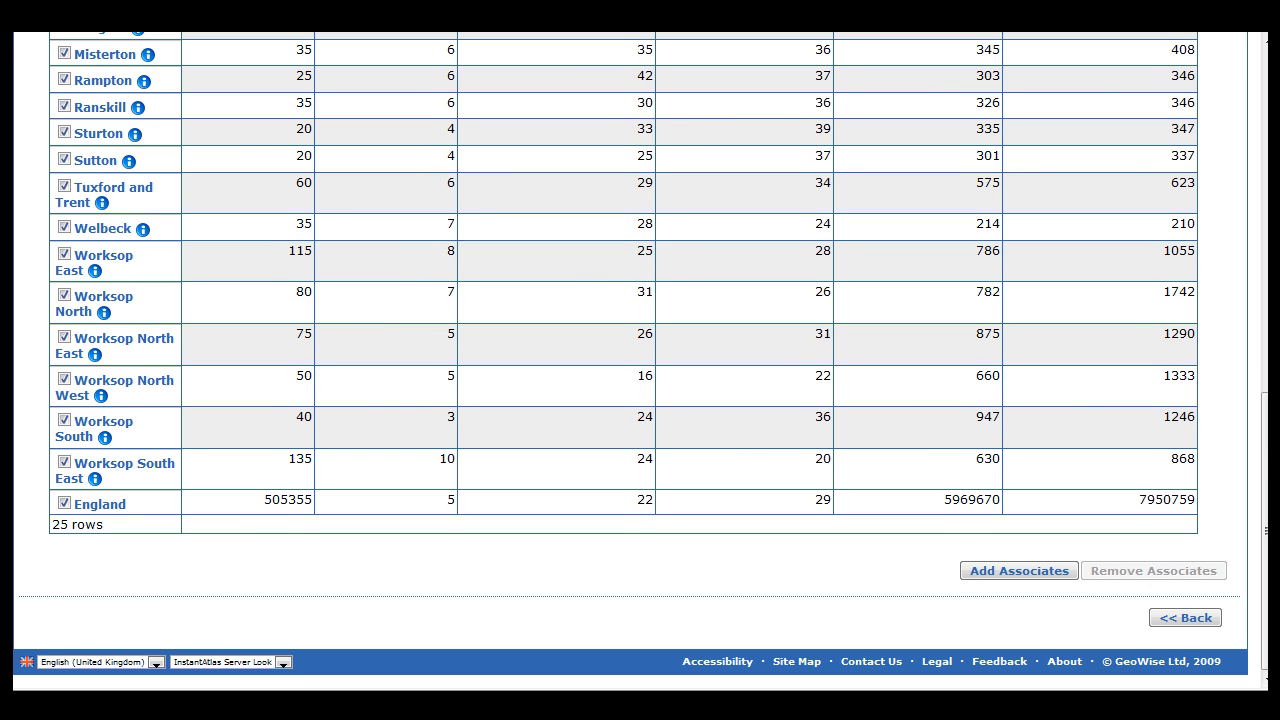
pyautogui.scroll(10, 640, 360)
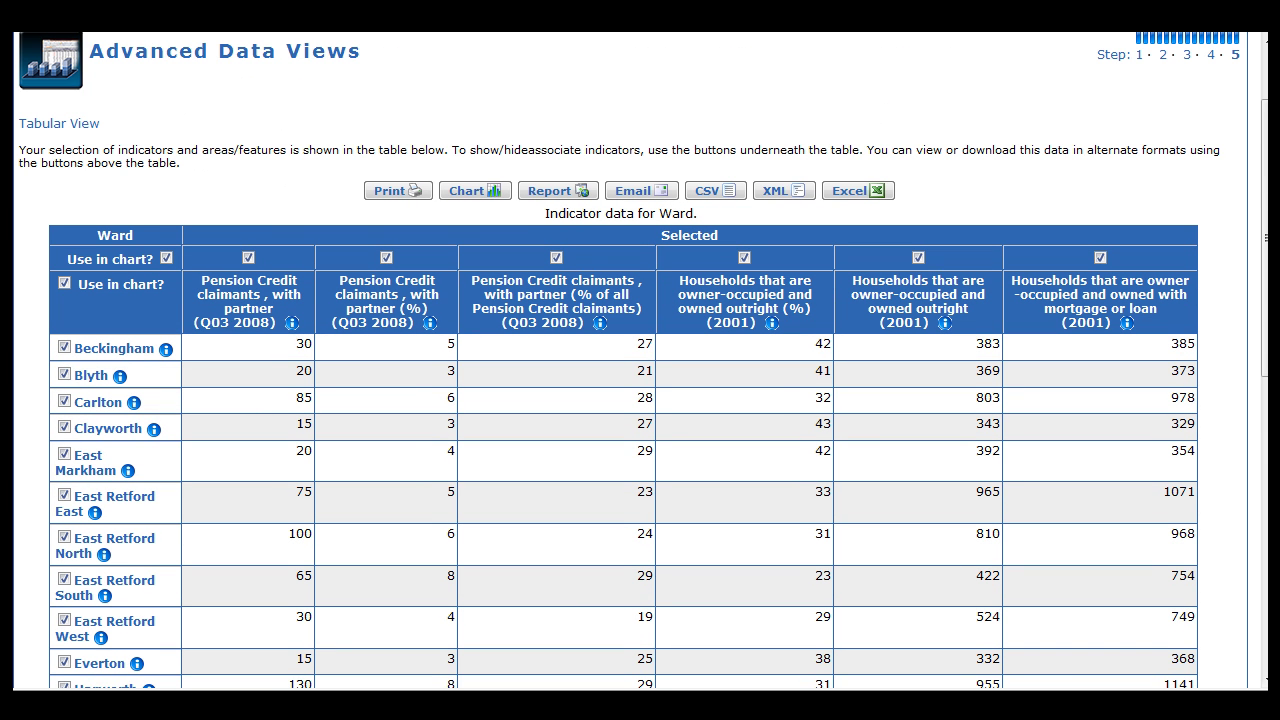
pyautogui.click(556, 300)
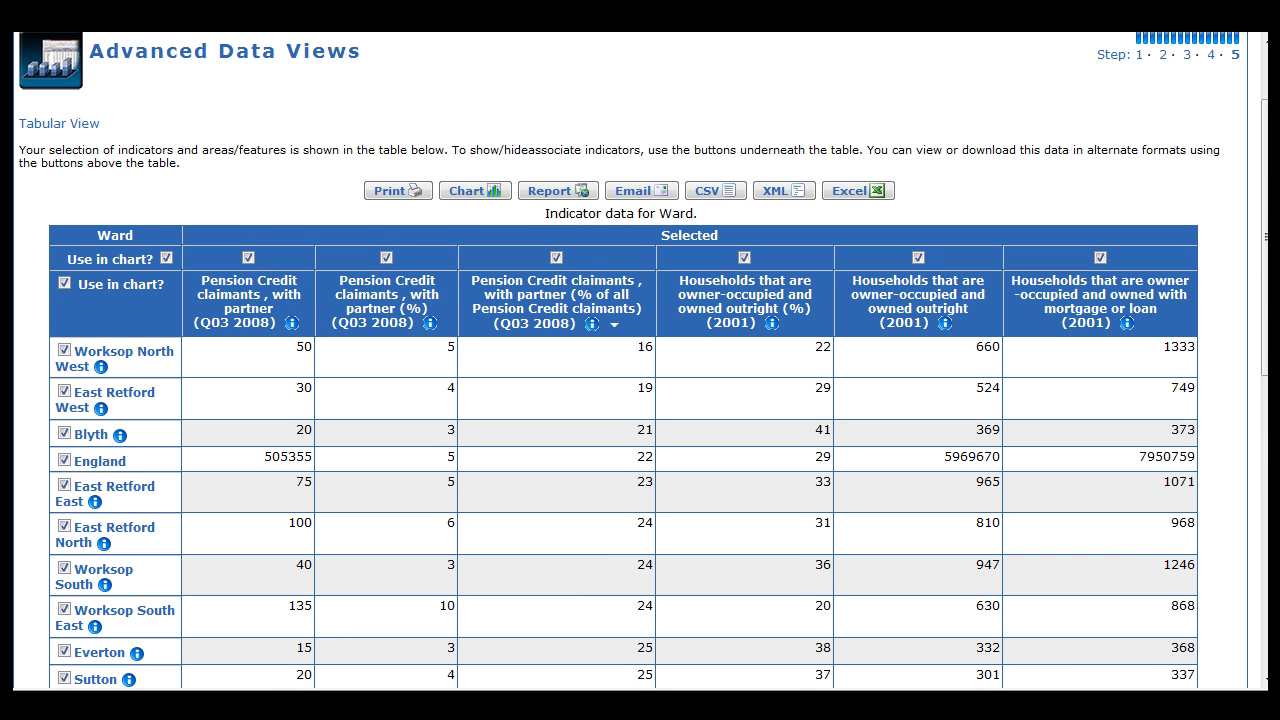
pyautogui.click(556, 300)
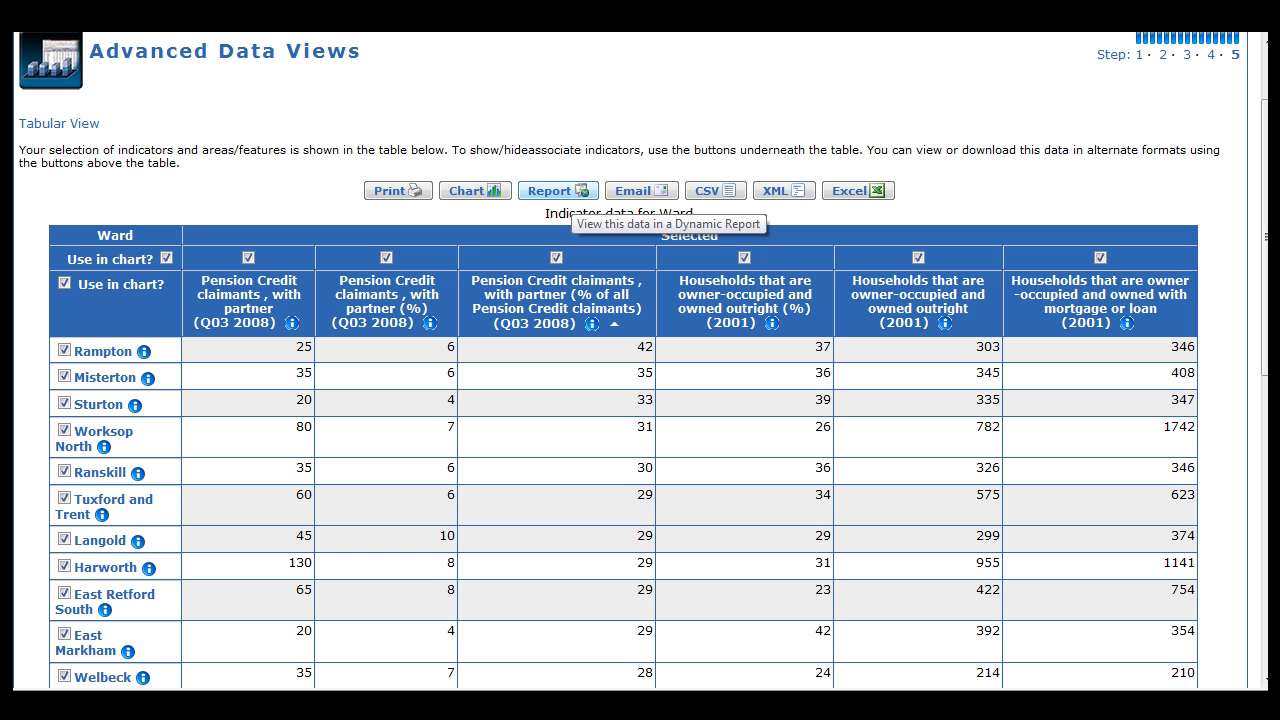
# Clear all chart selections, then include the two Pension Credit percentage indicator columns.
pyautogui.click(166, 257)
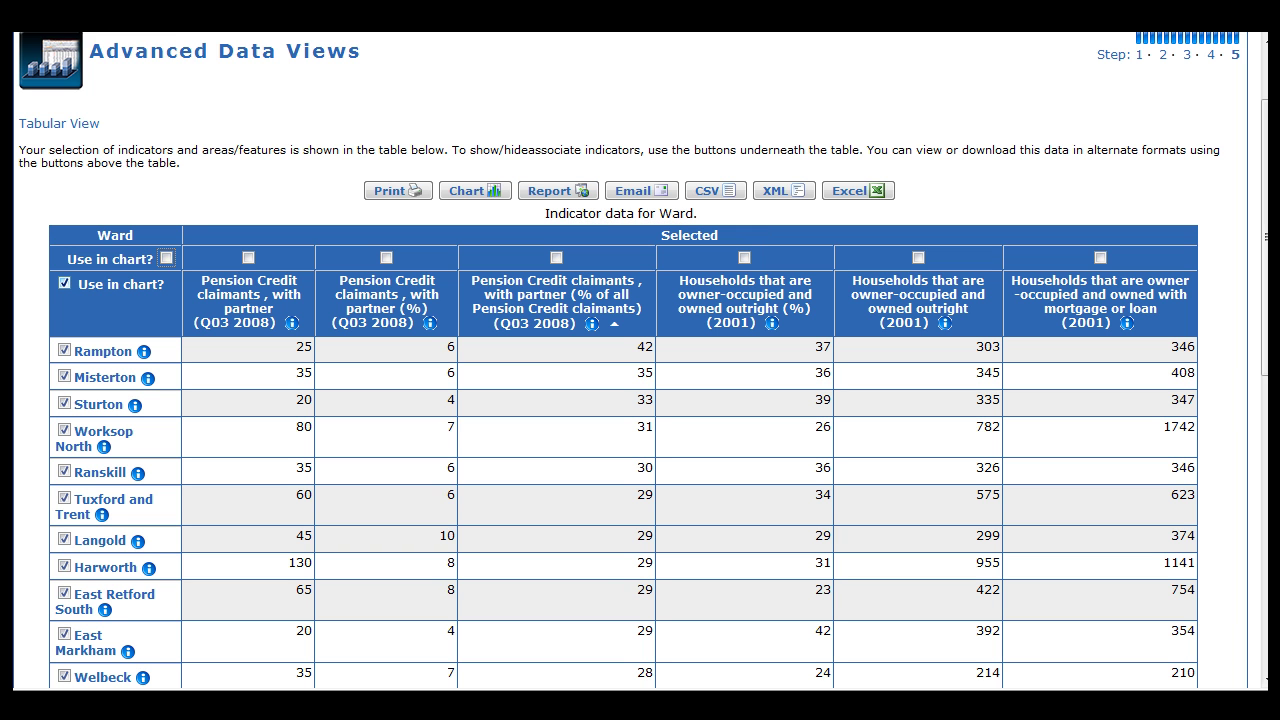
pyautogui.click(64, 283)
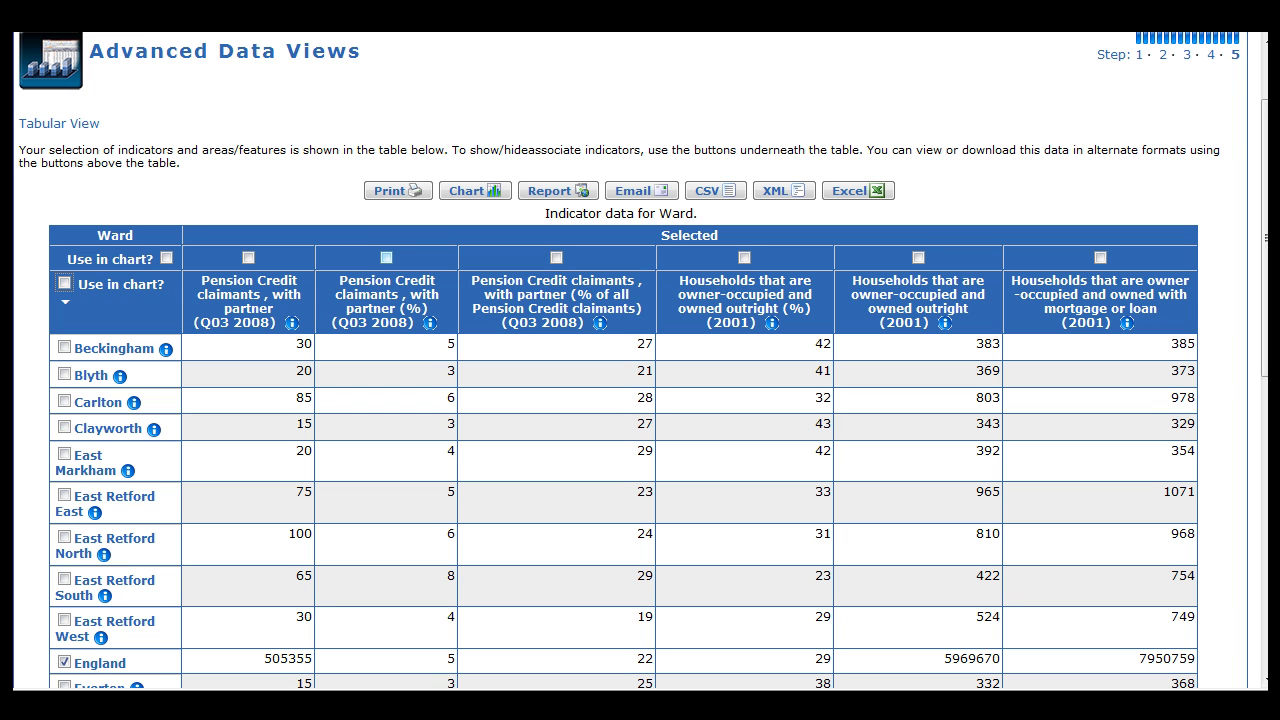
pyautogui.click(386, 257)
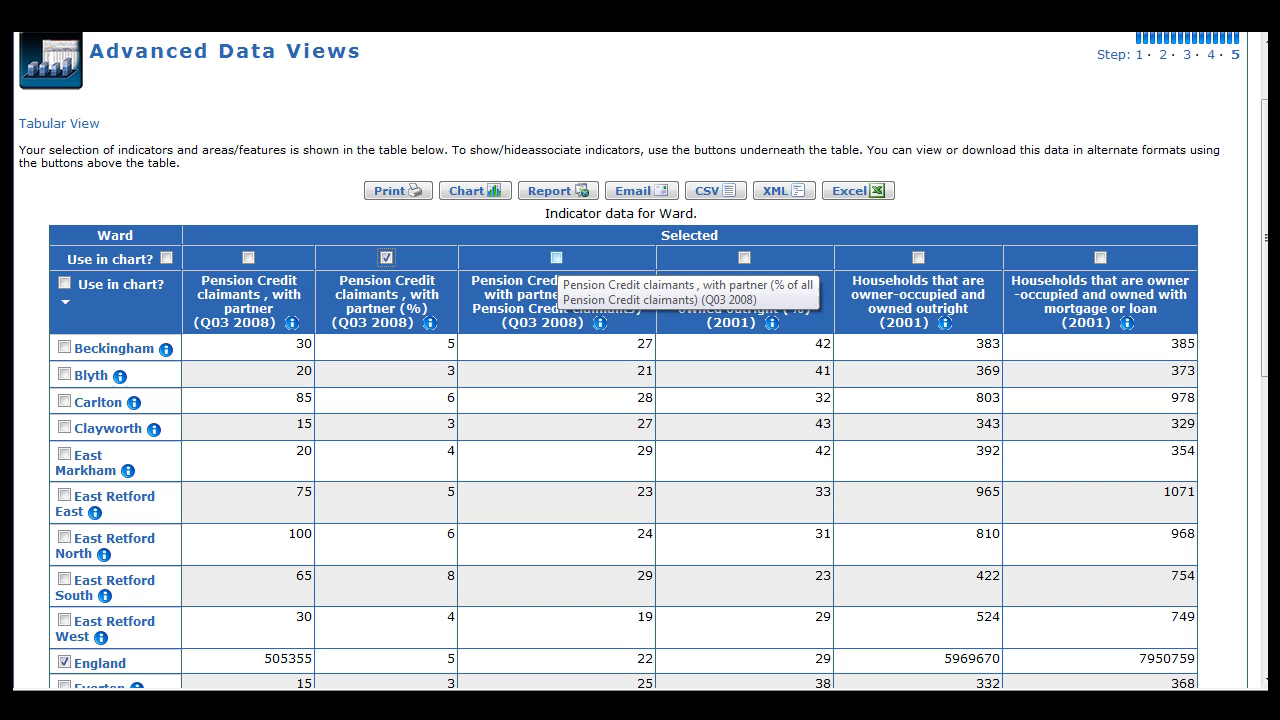
pyautogui.click(556, 258)
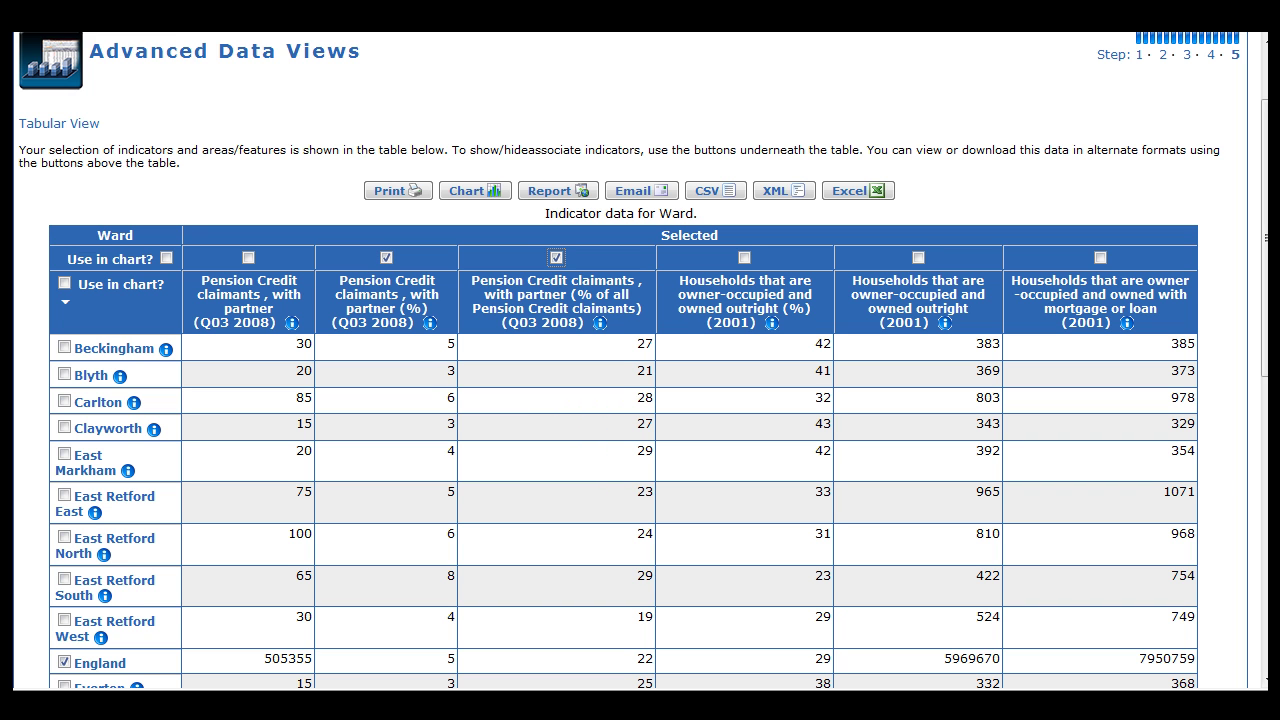
# Include Beckingham, Blyth, Carlton, Clayworth and East Markham wards and draw the chart.
pyautogui.click(64, 347)
pyautogui.click(64, 374)
pyautogui.click(64, 401)
pyautogui.click(64, 427)
pyautogui.click(64, 453)
pyautogui.click(475, 191)
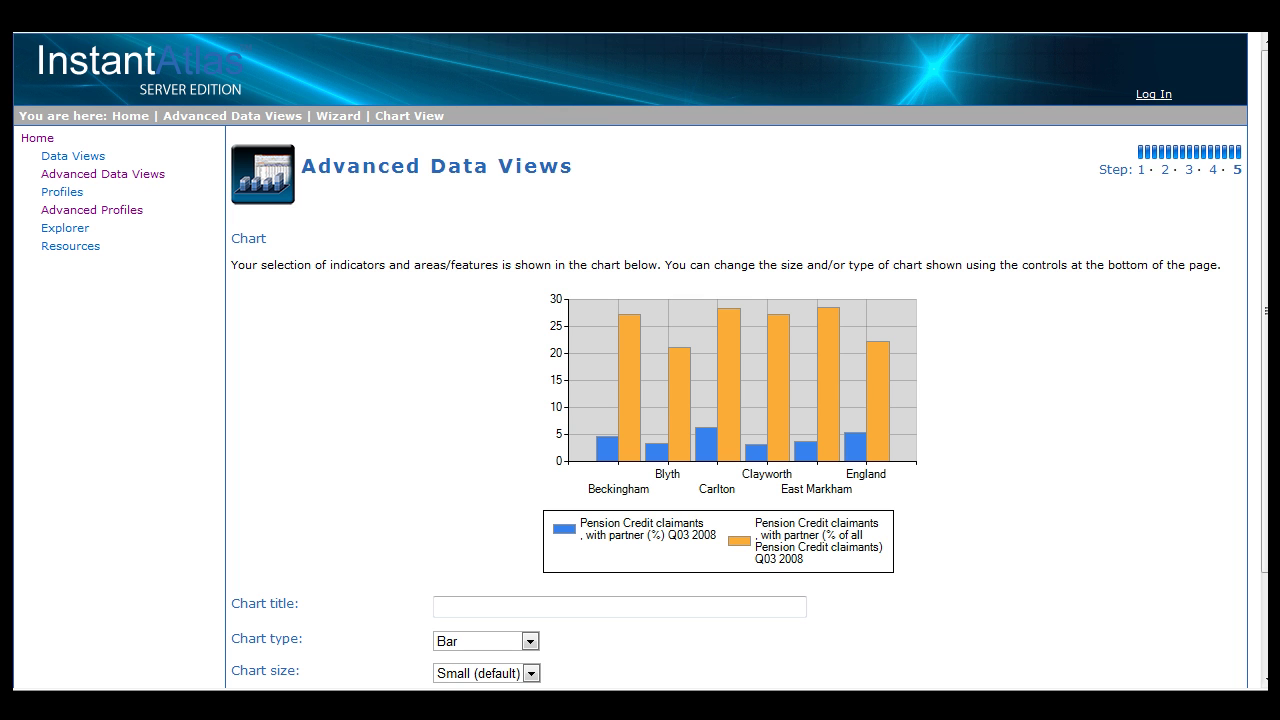
# Keep the chart as a Small Bar chart with default style and copy it to the clipboard.
pyautogui.moveTo(729, 447)
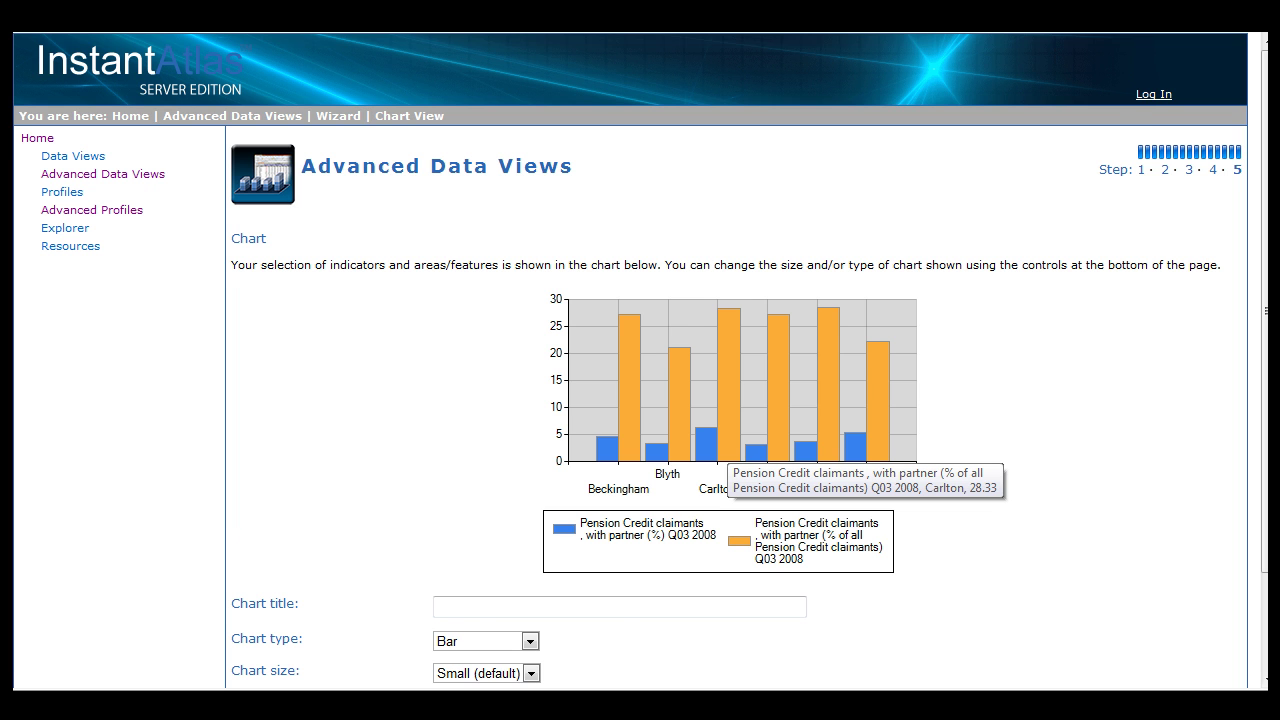
pyautogui.scroll(-2, 640, 400)
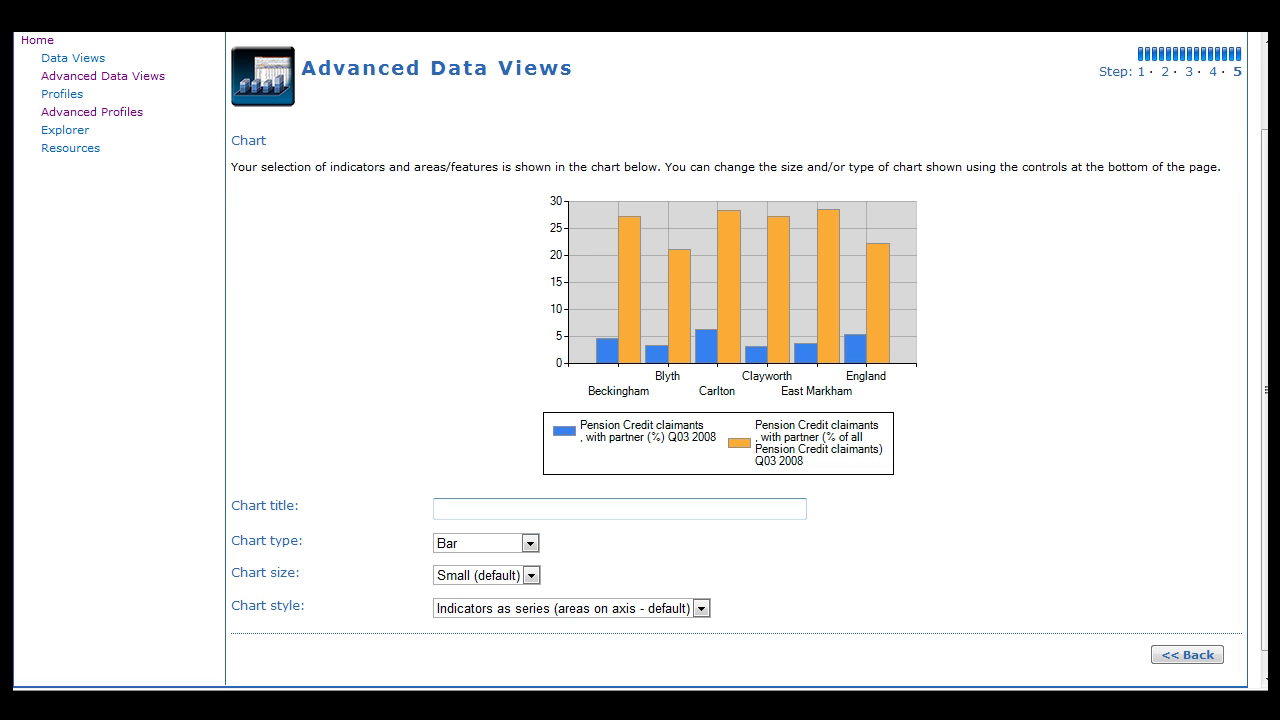
pyautogui.click(530, 543)
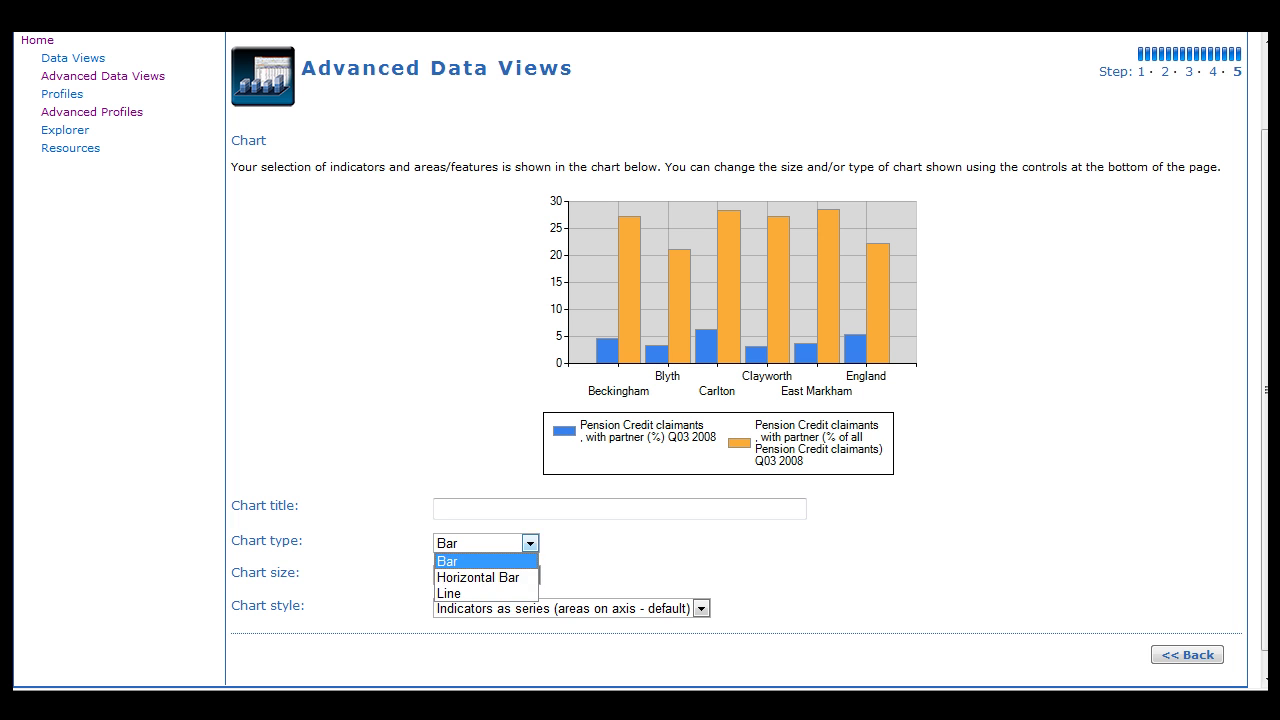
pyautogui.click(460, 560)
pyautogui.click(530, 575)
pyautogui.click(478, 593)
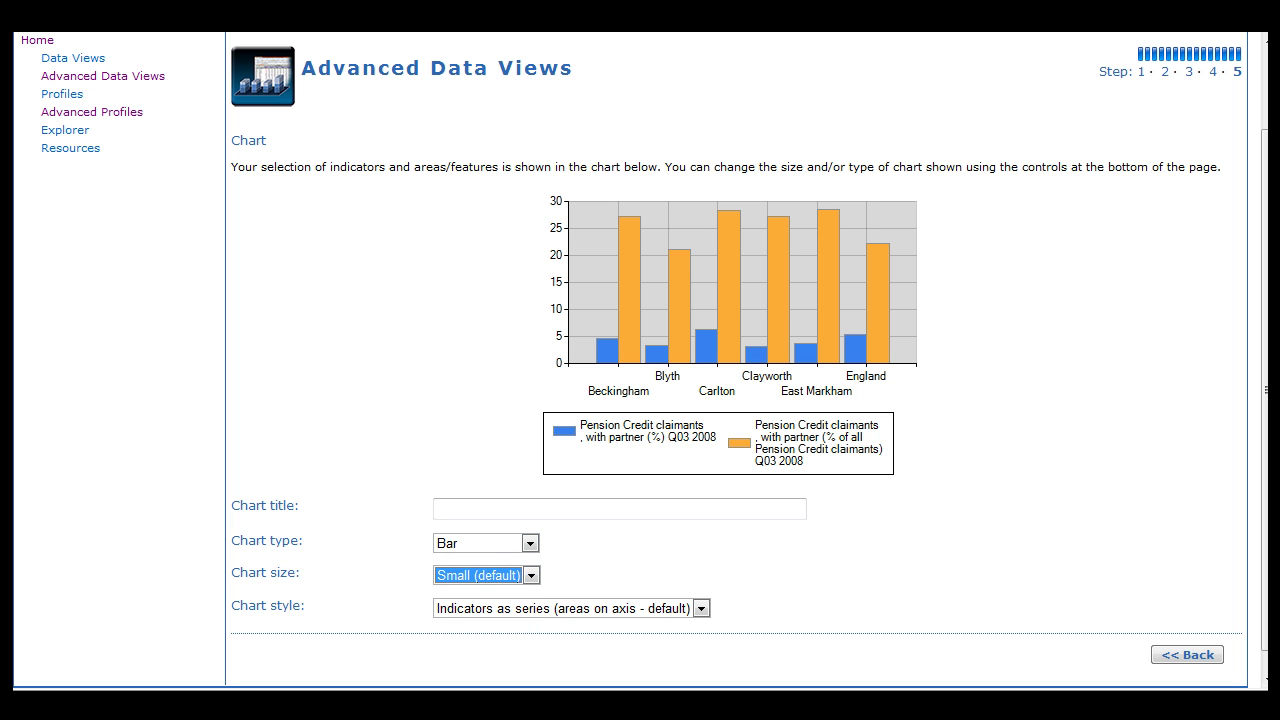
pyautogui.click(701, 608)
pyautogui.press('Escape')
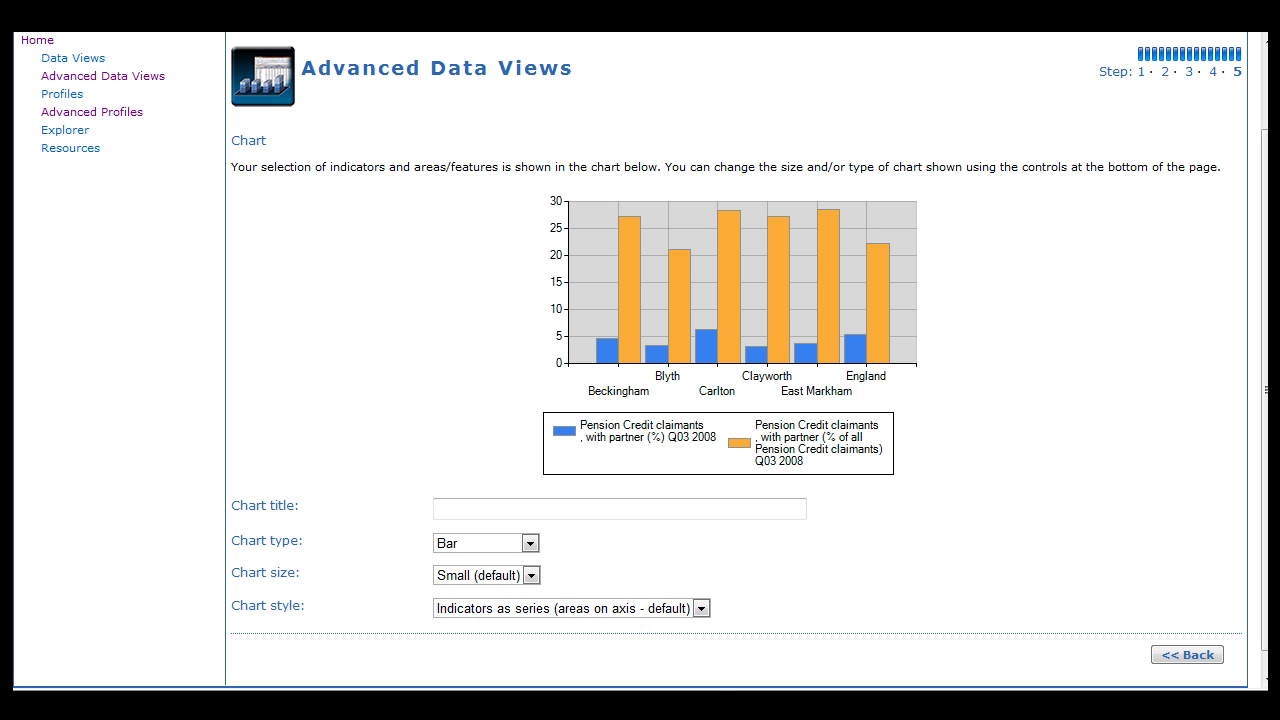
pyautogui.rightClick(719, 301)
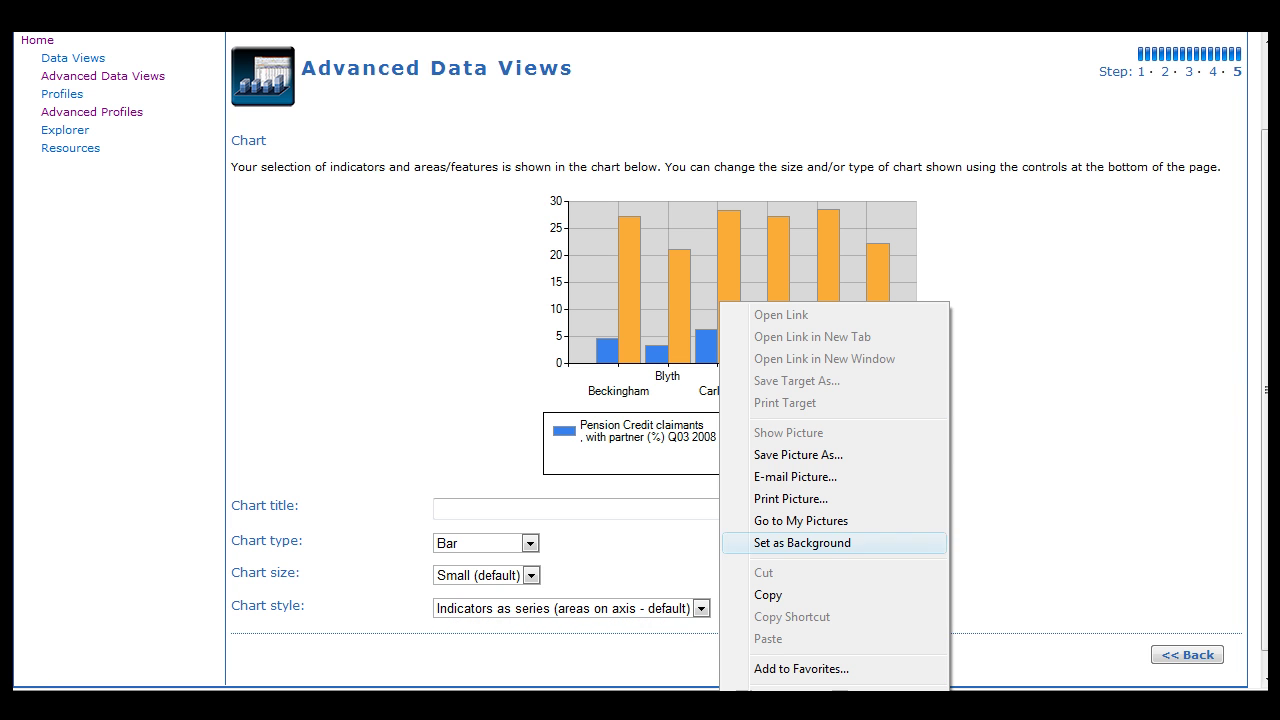
pyautogui.click(768, 594)
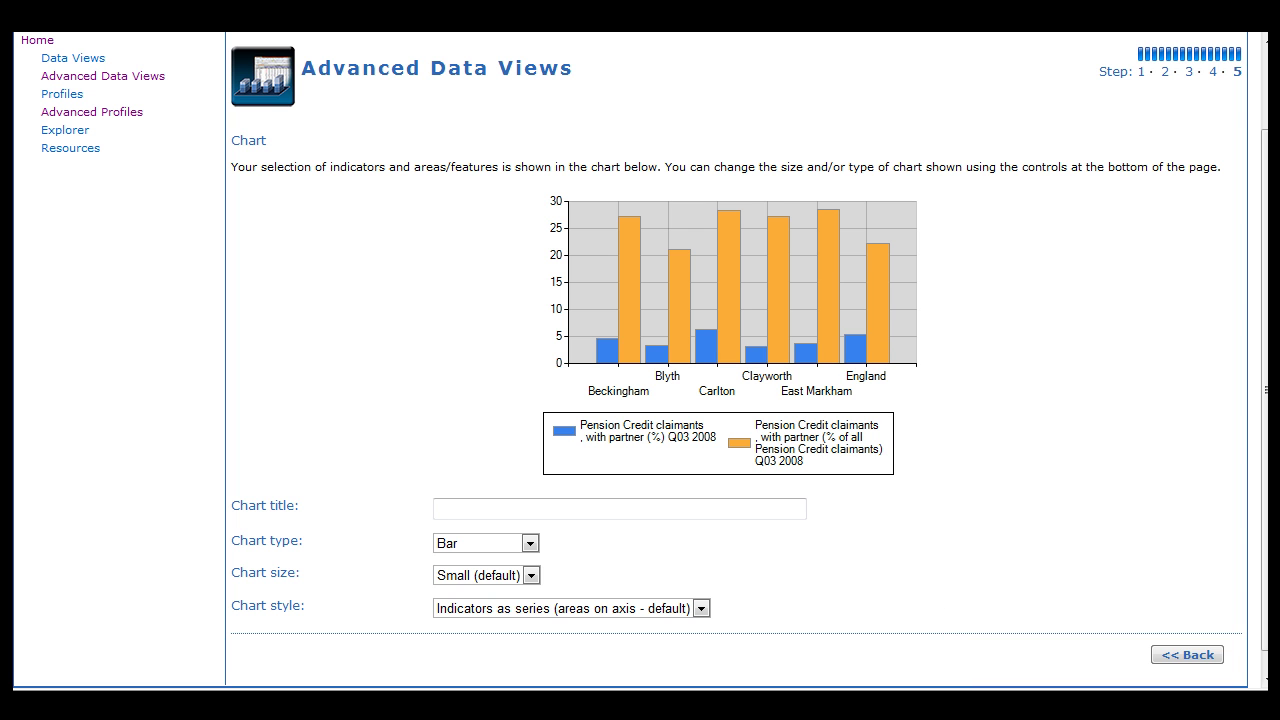